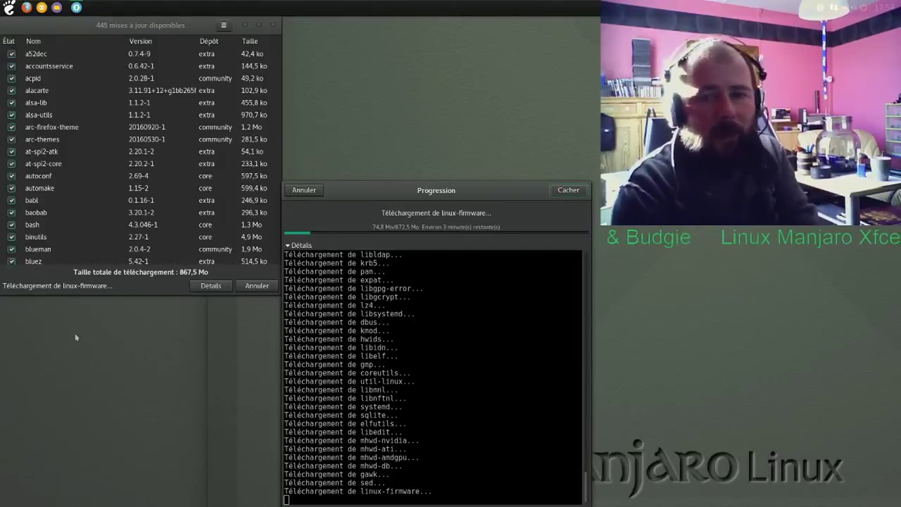
- Cancel the running update download and open the update manager's preferences, authenticating with the account password
{"action": "left_click", "coordinate": [308, 192]}
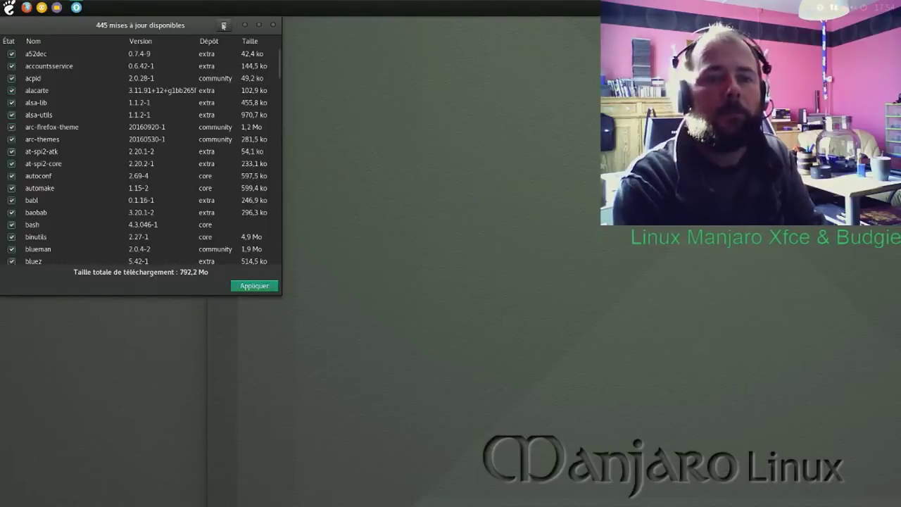
{"action": "left_click", "coordinate": [224, 26]}
{"action": "left_click", "coordinate": [215, 80]}
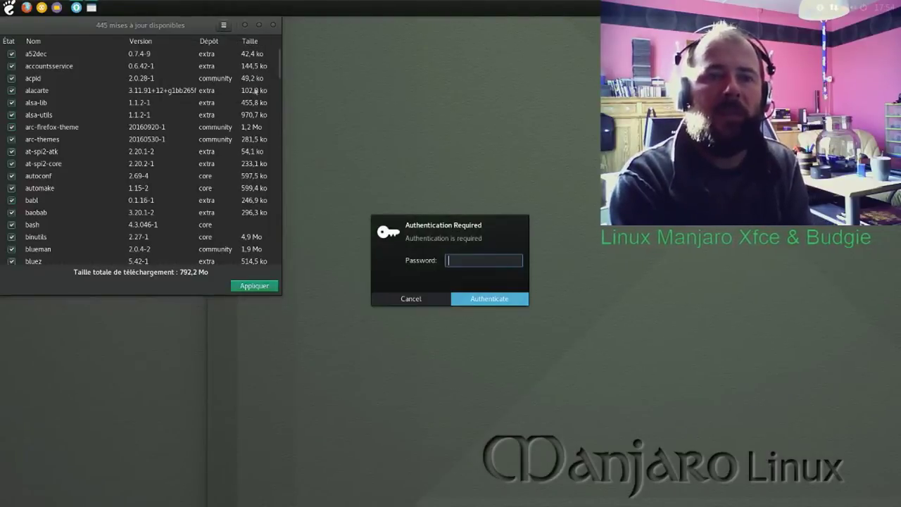
{"action": "type", "text": "••••"}
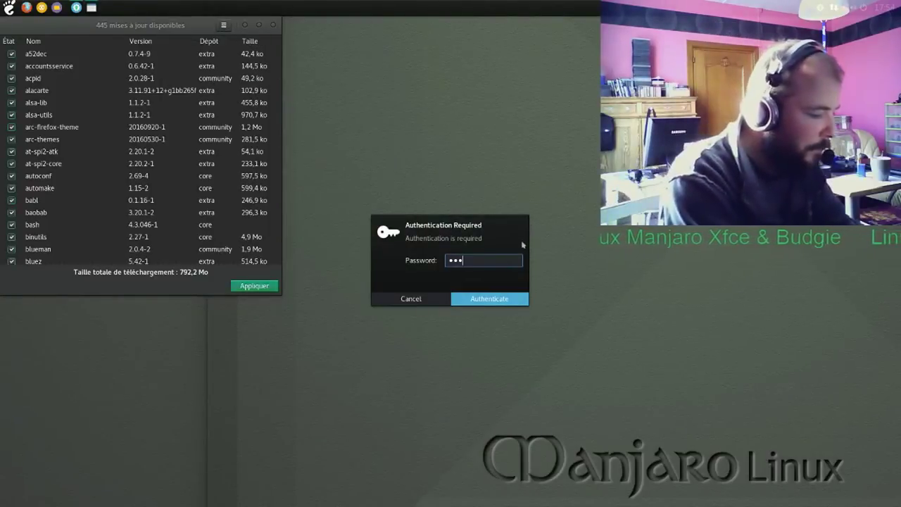
{"action": "type", "text": "•••"}
{"action": "key", "text": "Return"}
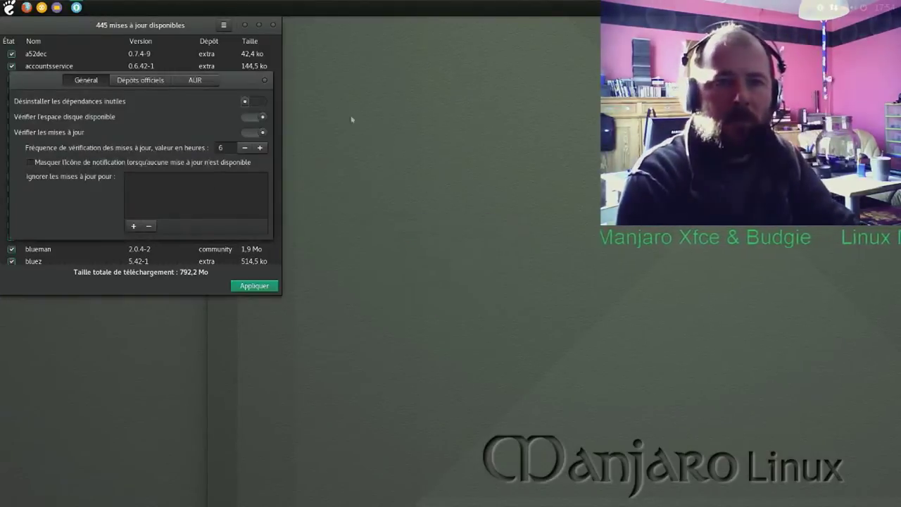
- Set the official repository mirrors to France, sorted by Vitesse, and refresh the mirror list
{"action": "left_click", "coordinate": [132, 81]}
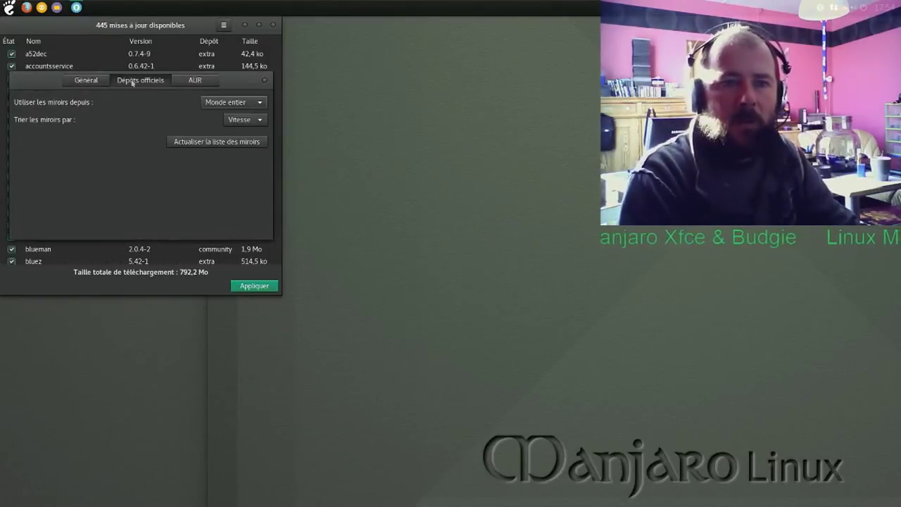
{"action": "left_click", "coordinate": [245, 103]}
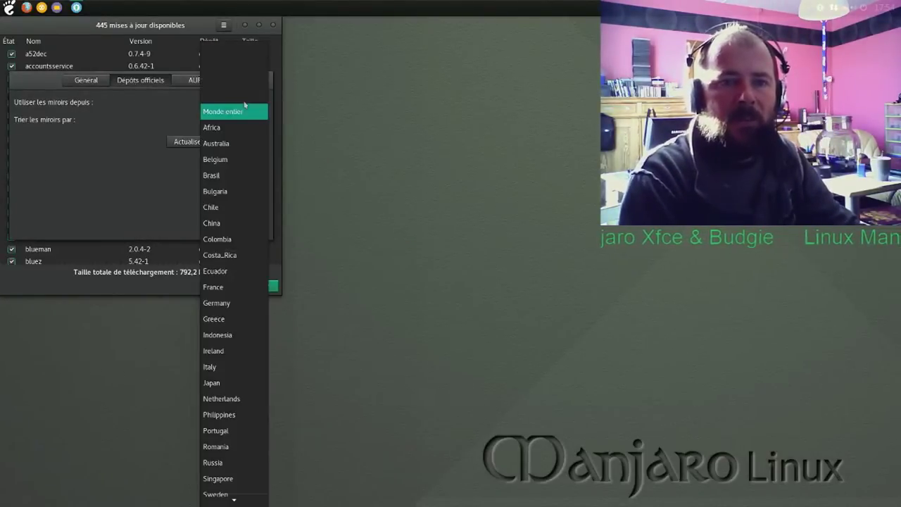
{"action": "left_click", "coordinate": [228, 288]}
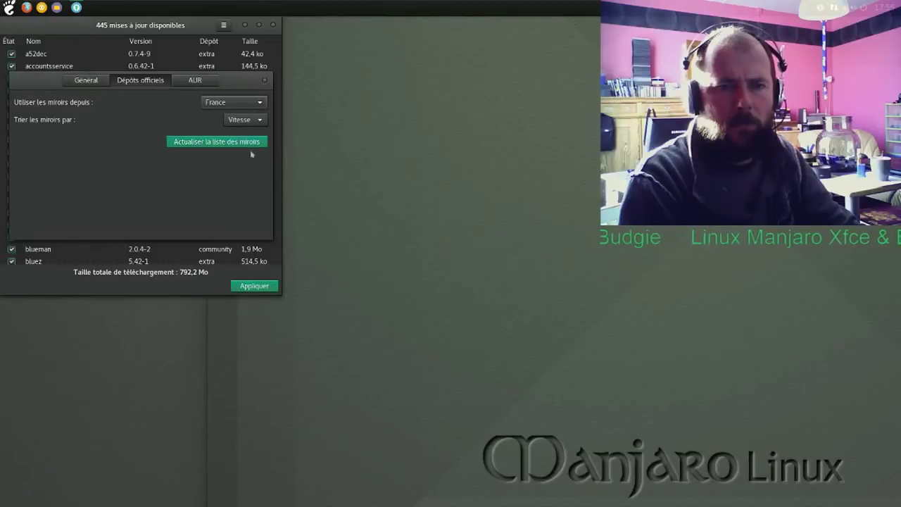
{"action": "left_click", "coordinate": [251, 119]}
{"action": "left_click", "coordinate": [251, 121]}
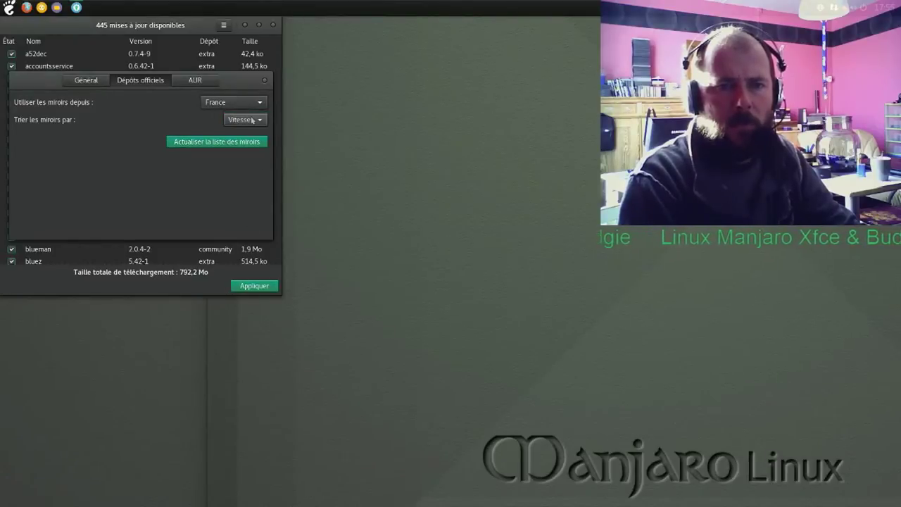
{"action": "left_click", "coordinate": [246, 146]}
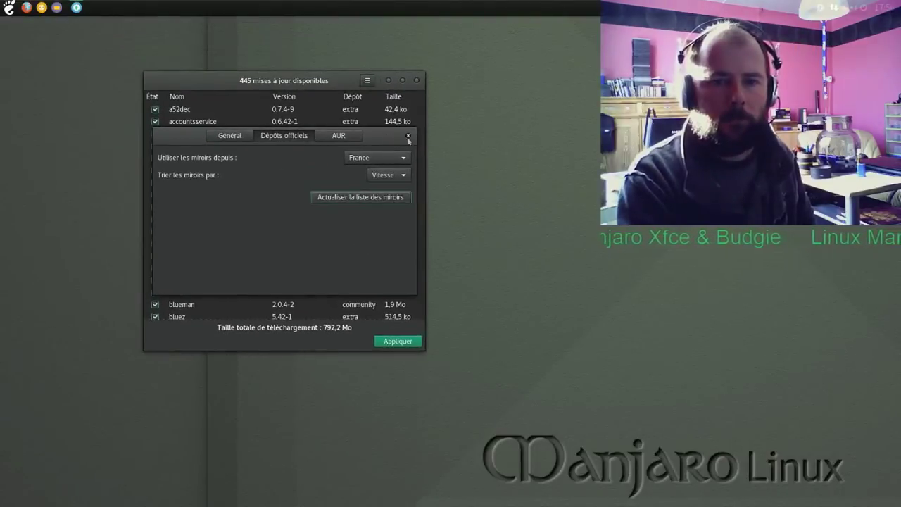
- Close the preferences, apply the available updates by accepting the warning and transaction summary, and show the download progress
{"action": "left_click", "coordinate": [408, 136]}
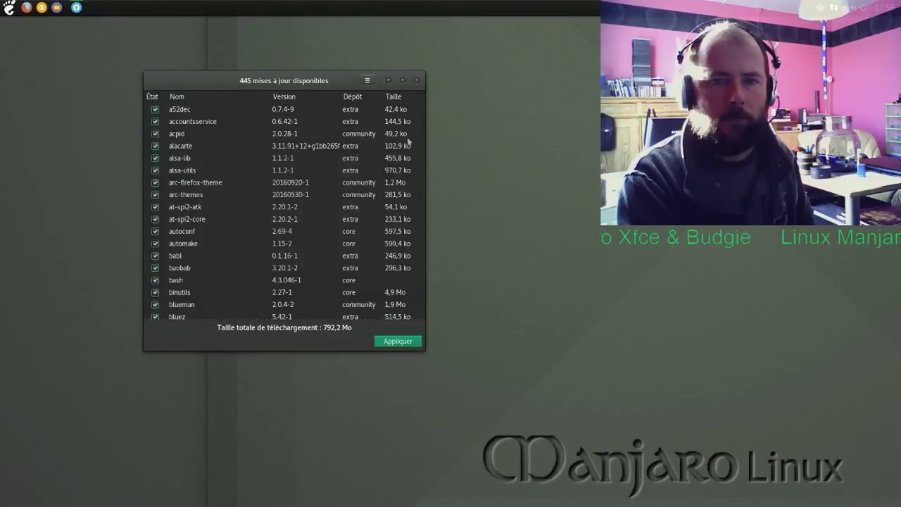
{"action": "left_click", "coordinate": [397, 341]}
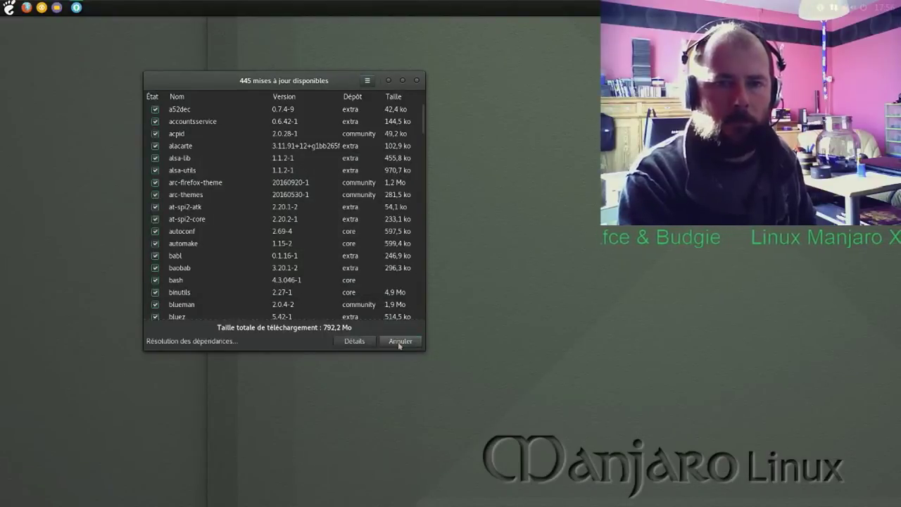
{"action": "left_click", "coordinate": [403, 143]}
{"action": "left_click", "coordinate": [401, 141]}
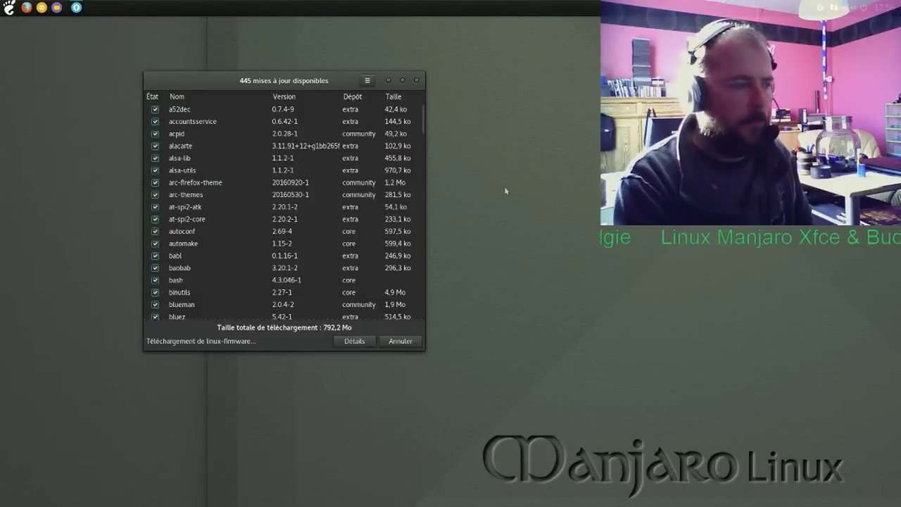
{"action": "left_click", "coordinate": [360, 344]}
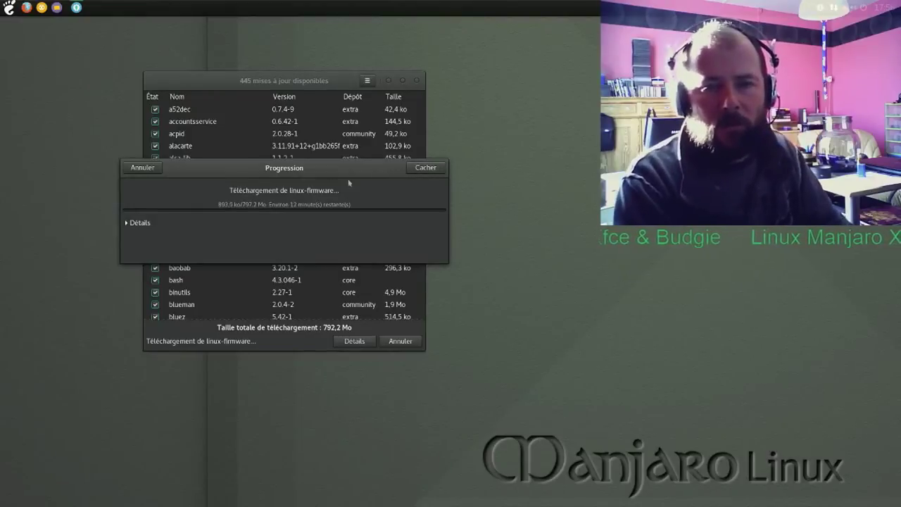
- Cancel the update download, set the official repository mirrors to Belgium, and refresh the mirror list
{"action": "left_click", "coordinate": [145, 169]}
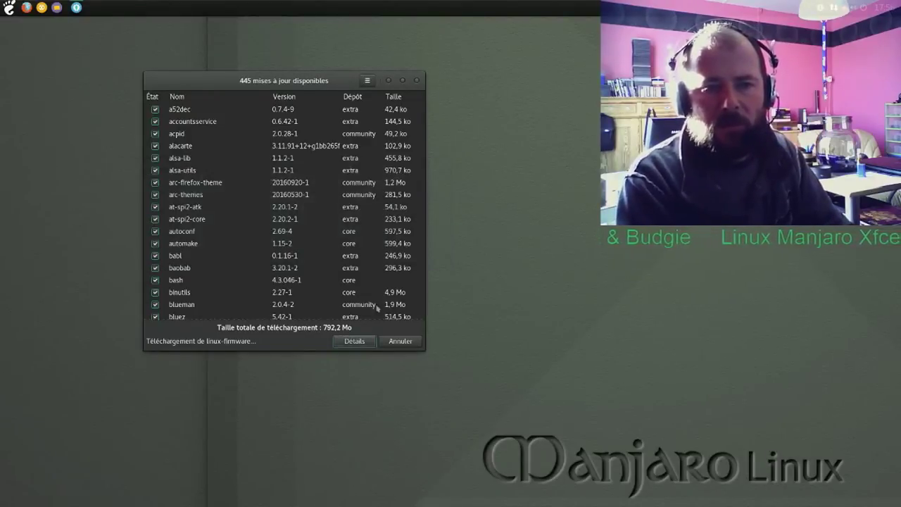
{"action": "left_click", "coordinate": [367, 80]}
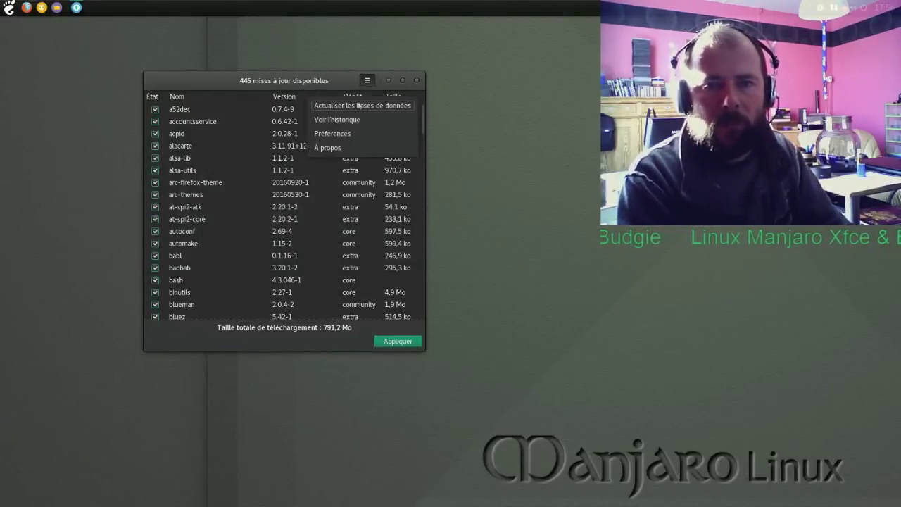
{"action": "left_click", "coordinate": [348, 135]}
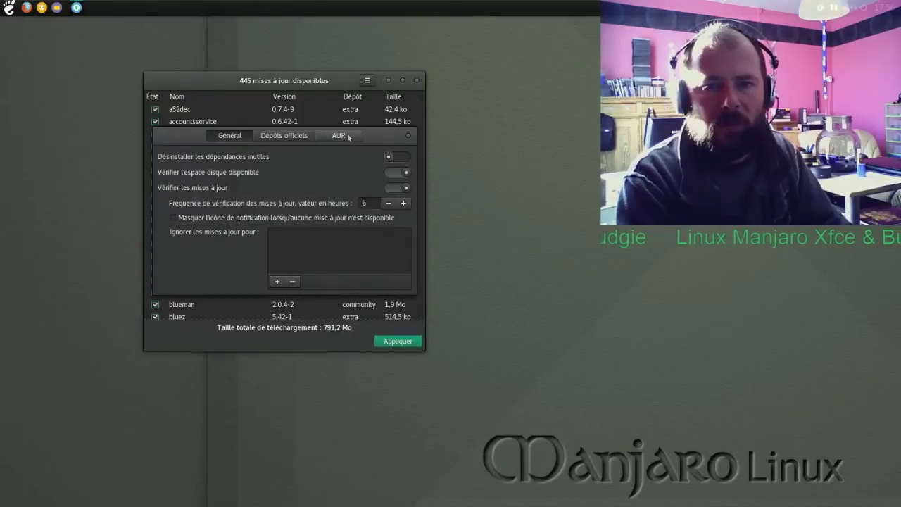
{"action": "left_click", "coordinate": [294, 136]}
{"action": "left_click", "coordinate": [382, 161]}
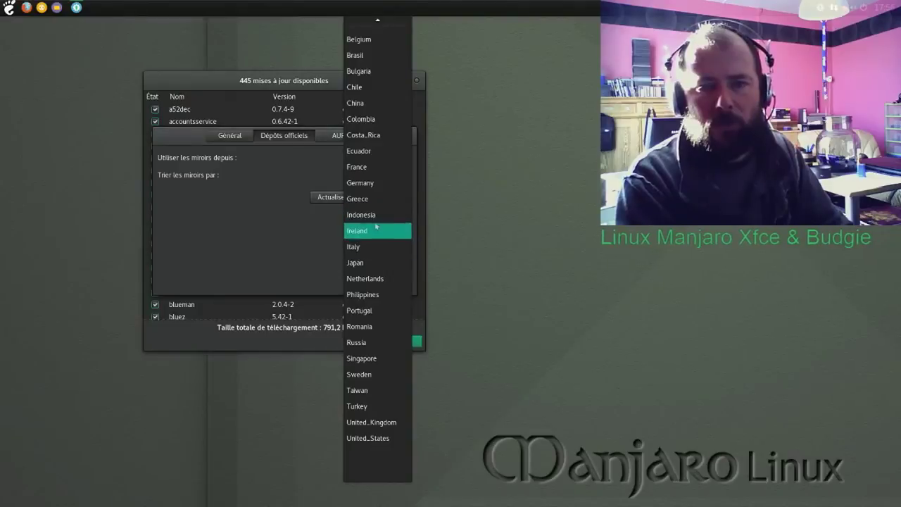
{"action": "left_click", "coordinate": [352, 40]}
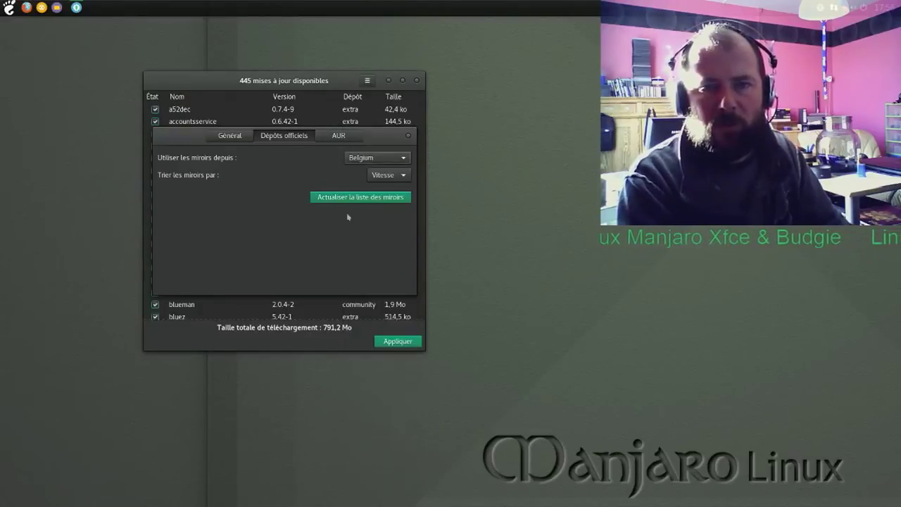
{"action": "left_click", "coordinate": [373, 198]}
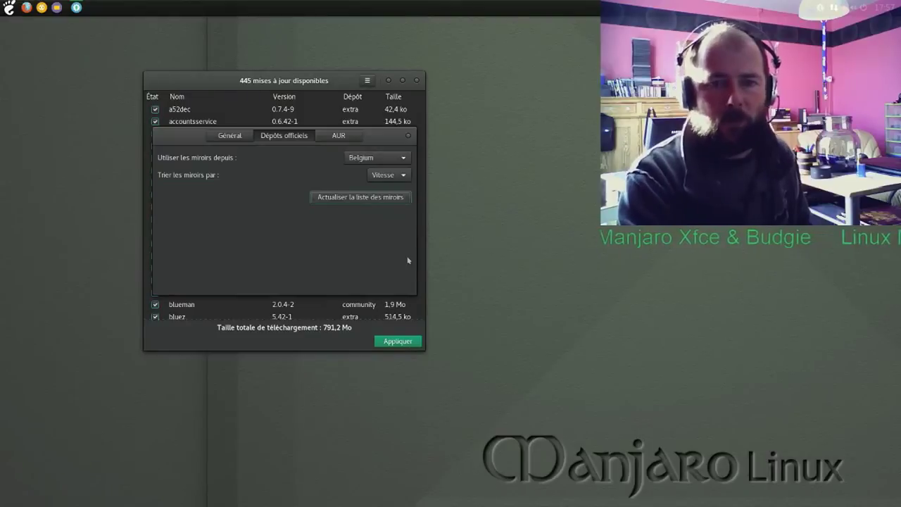
- Close the preferences, start the updates again with the Belgian mirrors, validate the transaction, and show the download progress
{"action": "left_click", "coordinate": [408, 136]}
{"action": "left_click", "coordinate": [391, 342]}
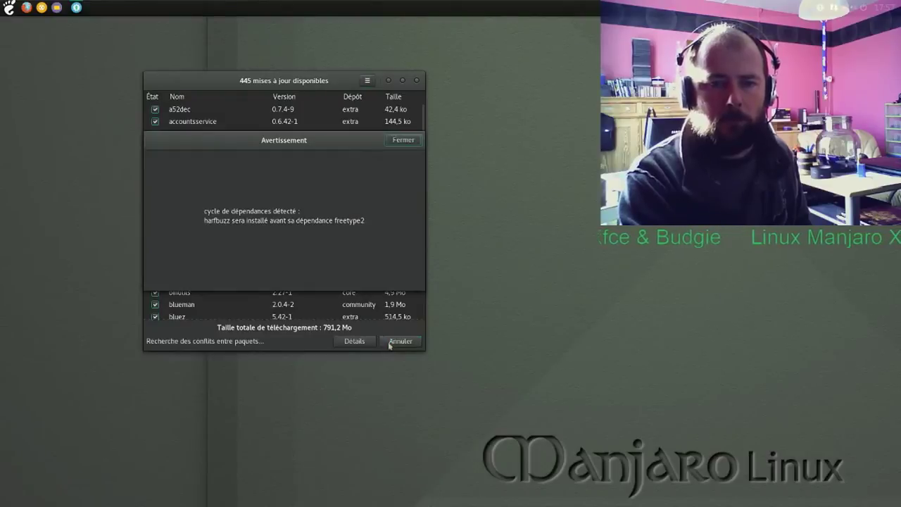
{"action": "left_click", "coordinate": [392, 144]}
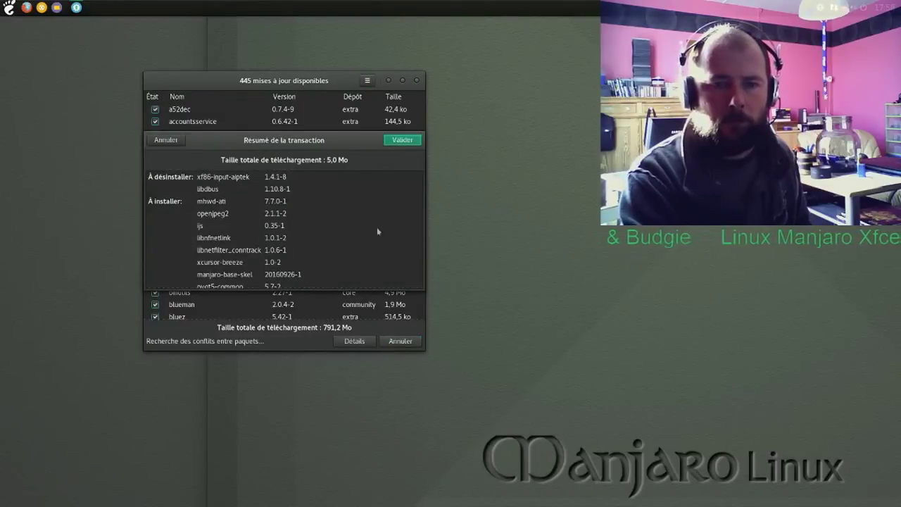
{"action": "left_click", "coordinate": [402, 142]}
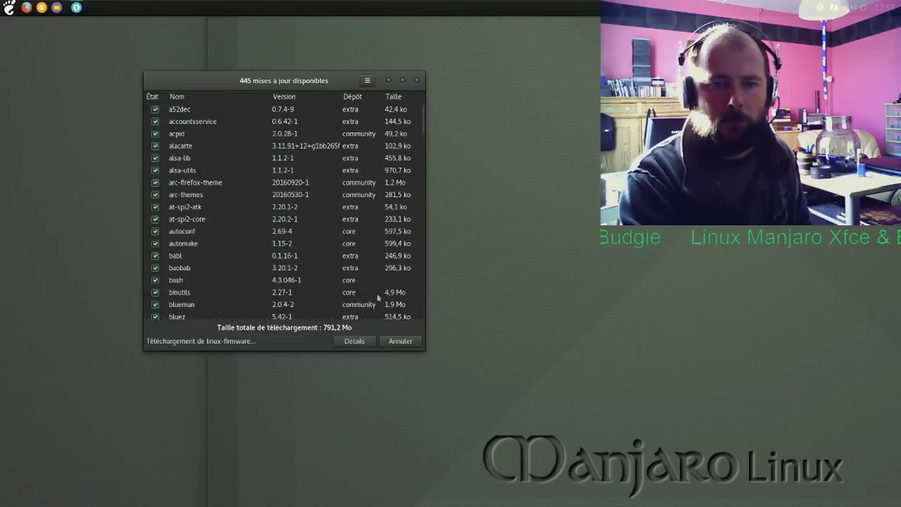
{"action": "left_click", "coordinate": [355, 341]}
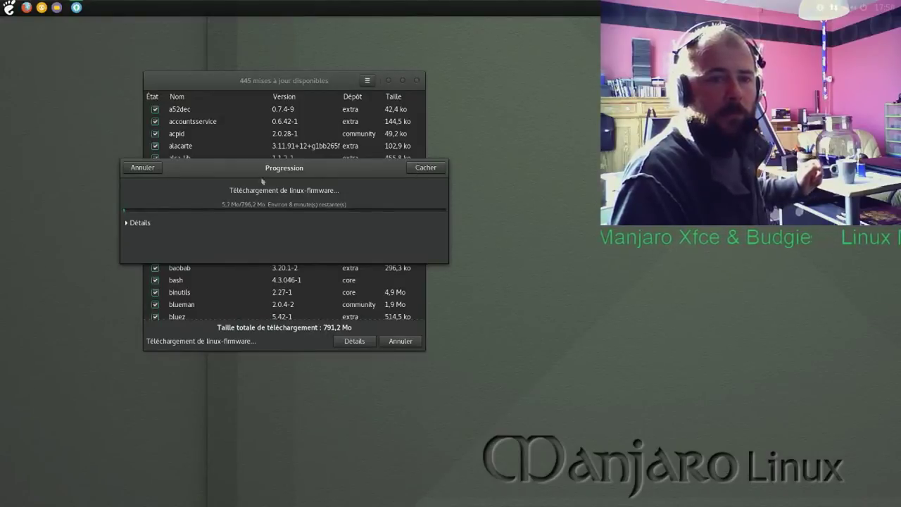
- Cancel the update download, set the official repository mirrors to Netherlands, and refresh the mirror list
{"action": "left_click", "coordinate": [145, 171]}
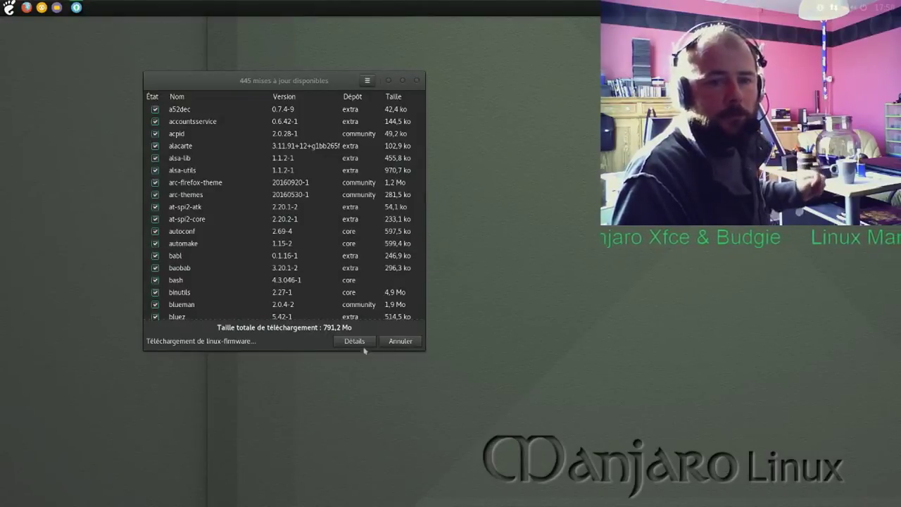
{"action": "left_click", "coordinate": [367, 82]}
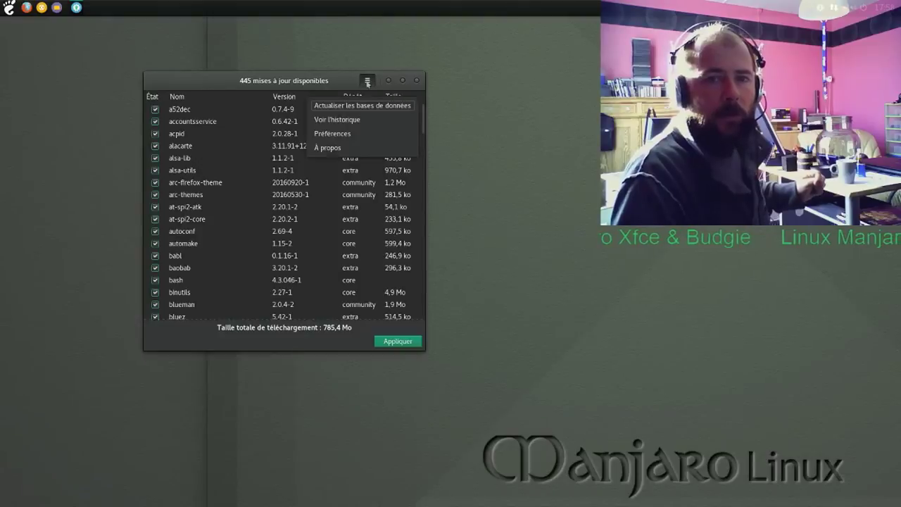
{"action": "left_click", "coordinate": [357, 140]}
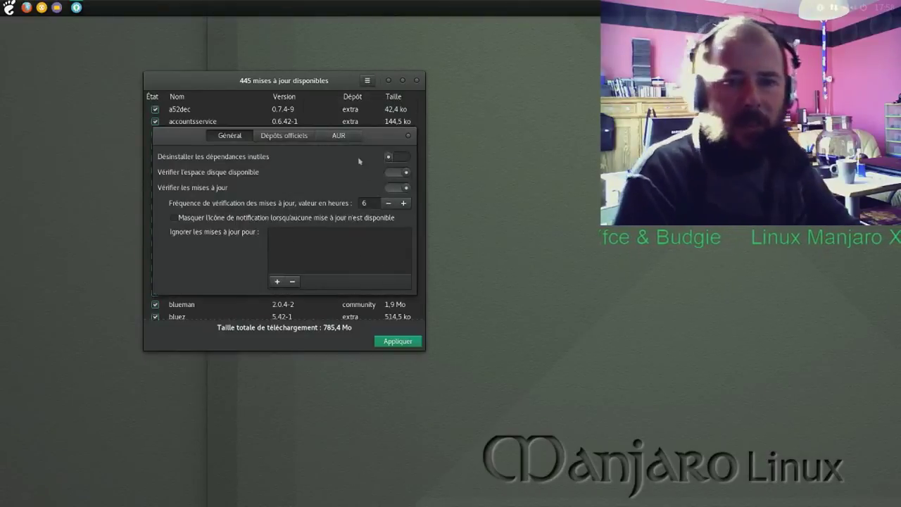
{"action": "left_click", "coordinate": [289, 138]}
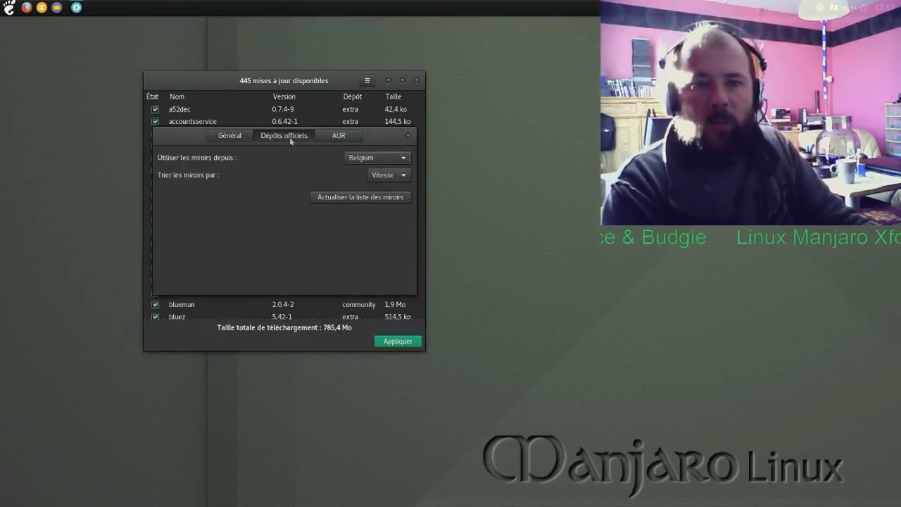
{"action": "left_click", "coordinate": [349, 162]}
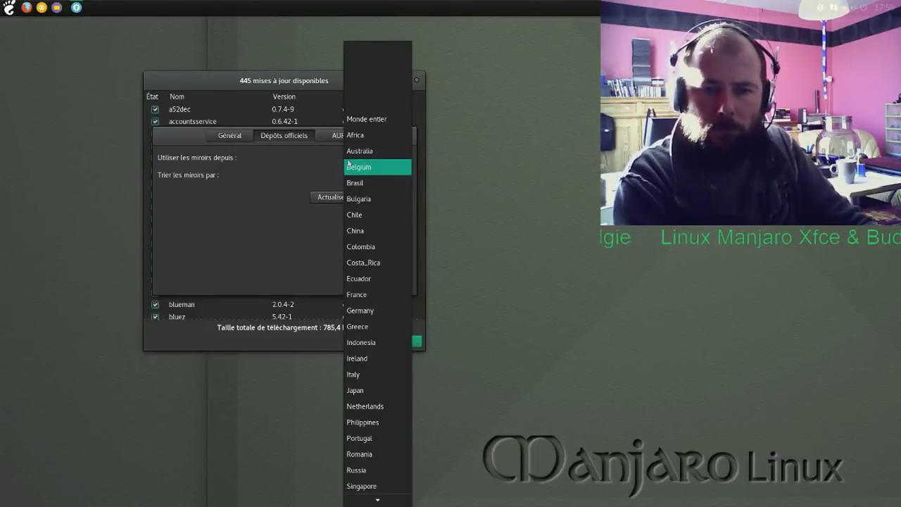
{"action": "scroll", "coordinate": [348, 164], "scroll_direction": "down", "scroll_amount": 2}
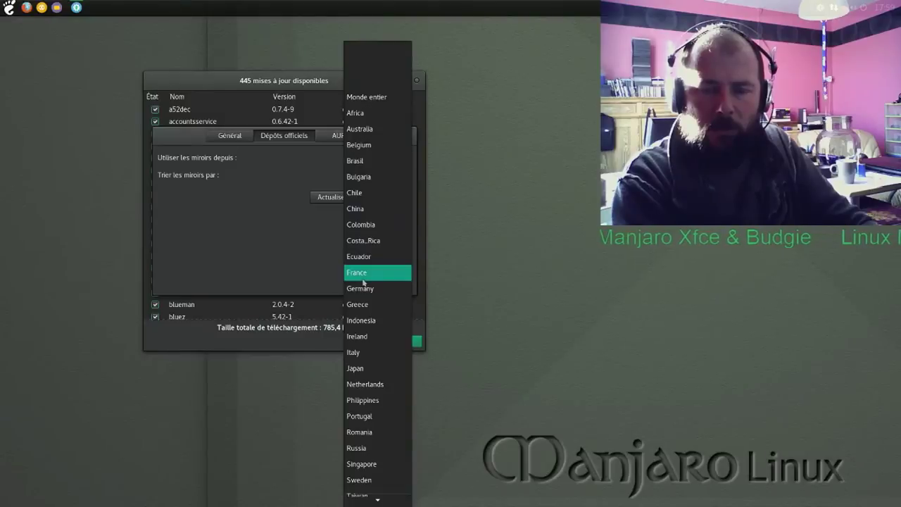
{"action": "scroll", "coordinate": [365, 281], "scroll_direction": "up", "scroll_amount": 2}
{"action": "scroll", "coordinate": [368, 282], "scroll_direction": "down", "scroll_amount": 2}
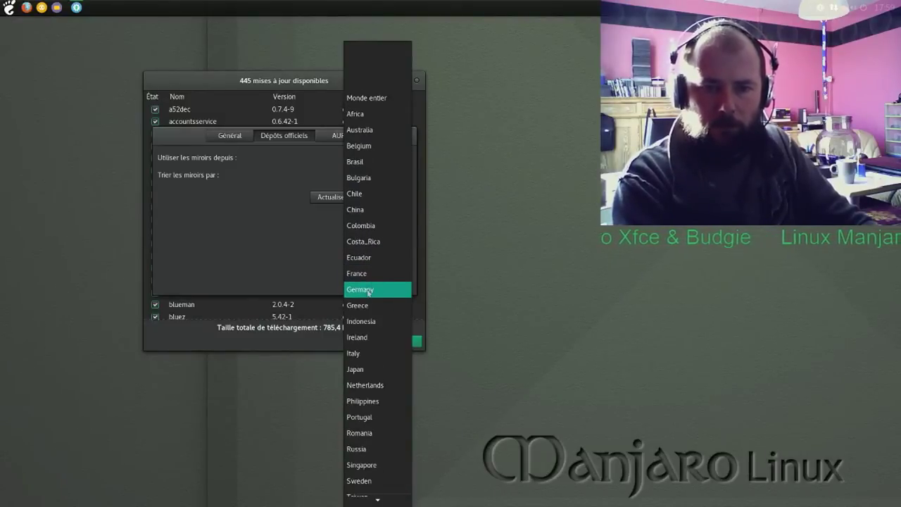
{"action": "left_click", "coordinate": [373, 386]}
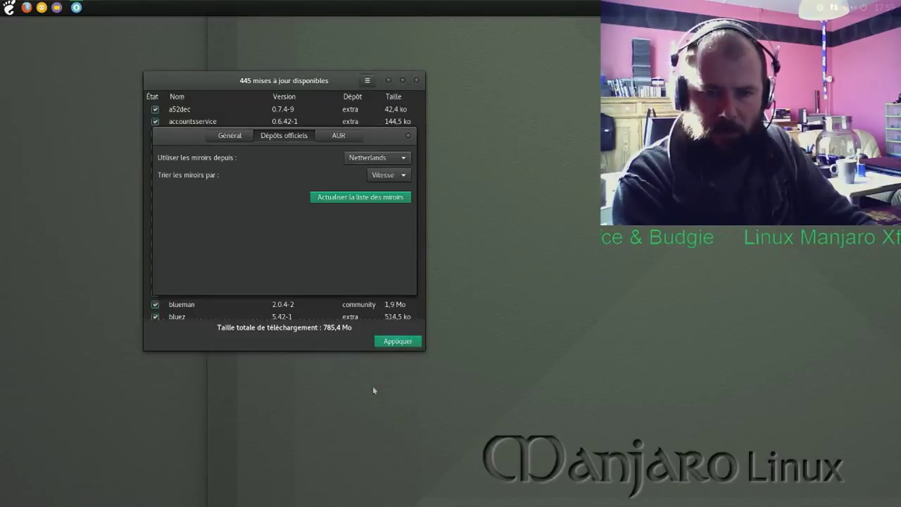
{"action": "left_click", "coordinate": [364, 202]}
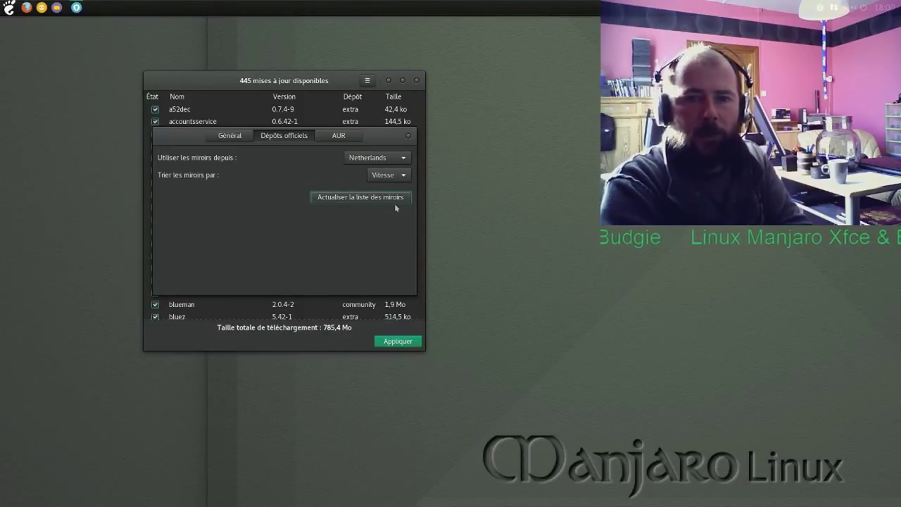
- Close the preferences, restart the updates with the Netherlands mirrors, authenticate with the account password, and show the download progress
{"action": "left_click", "coordinate": [408, 137]}
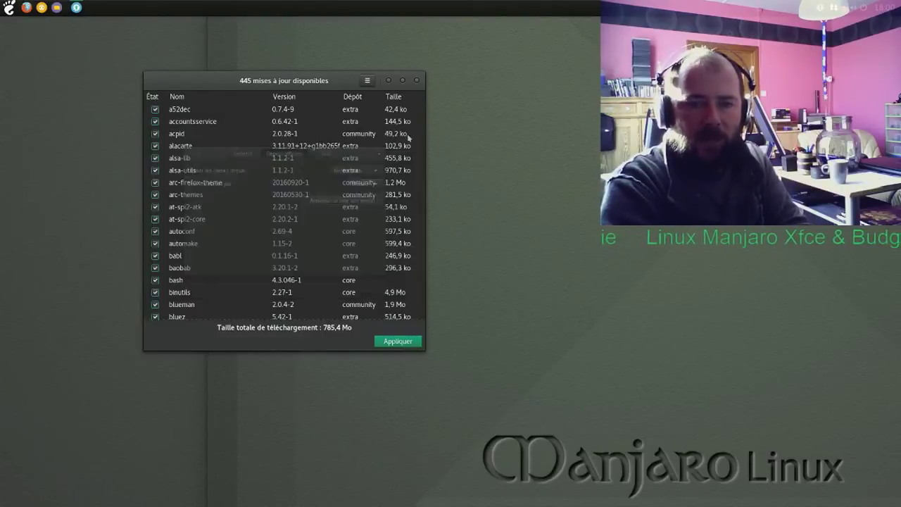
{"action": "left_click", "coordinate": [397, 341]}
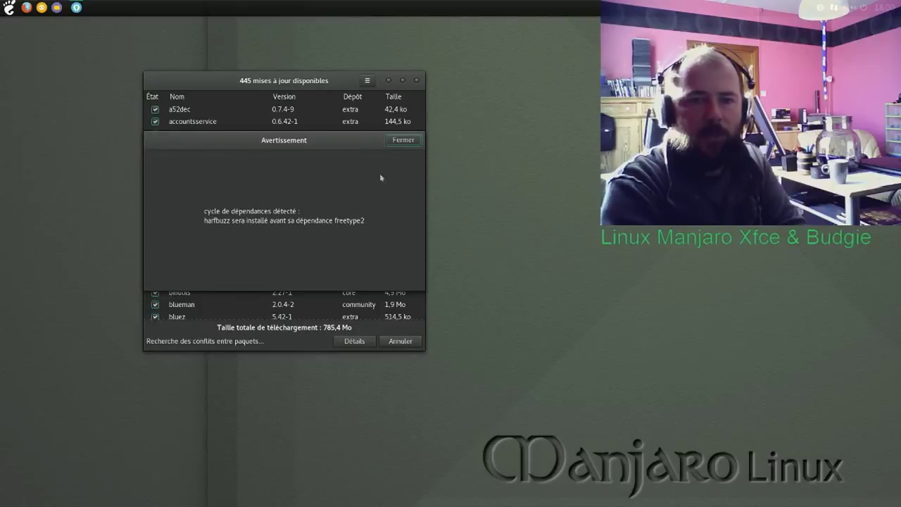
{"action": "left_click", "coordinate": [394, 142]}
{"action": "left_click", "coordinate": [401, 140]}
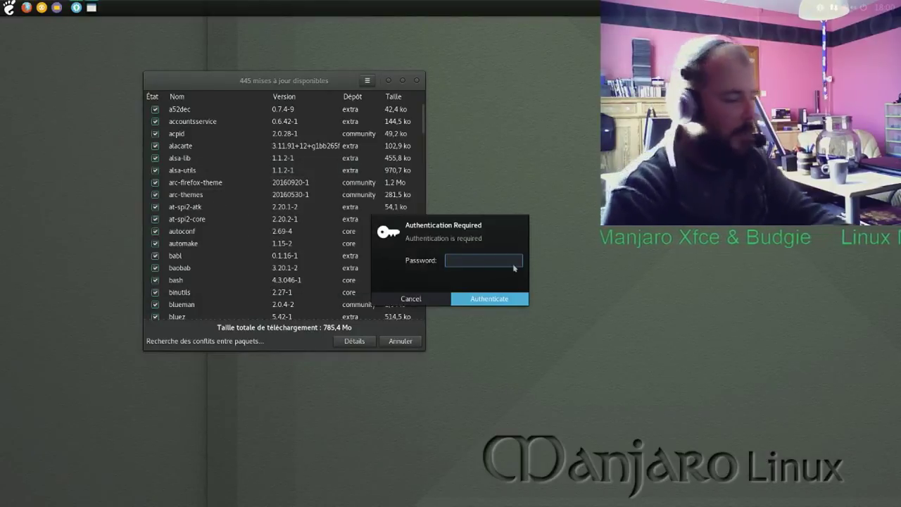
{"action": "type", "text": "•••"}
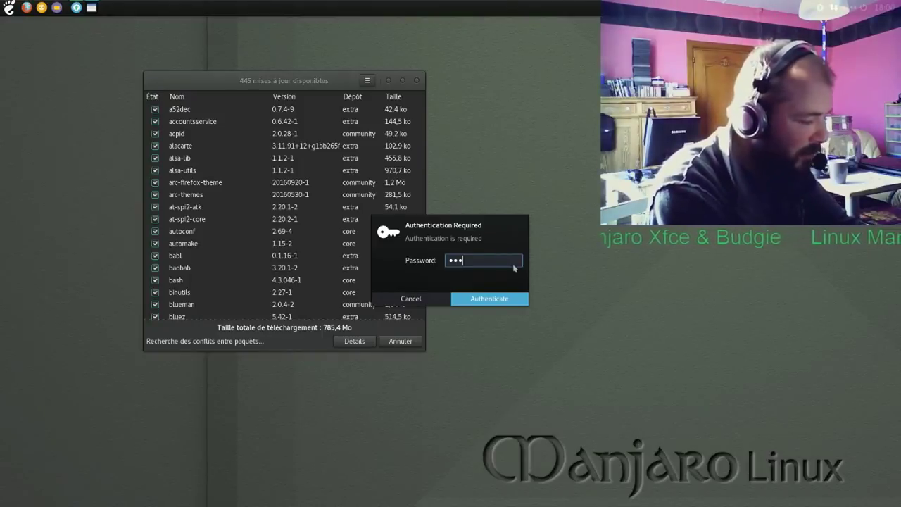
{"action": "type", "text": "••••"}
{"action": "key", "text": "Return"}
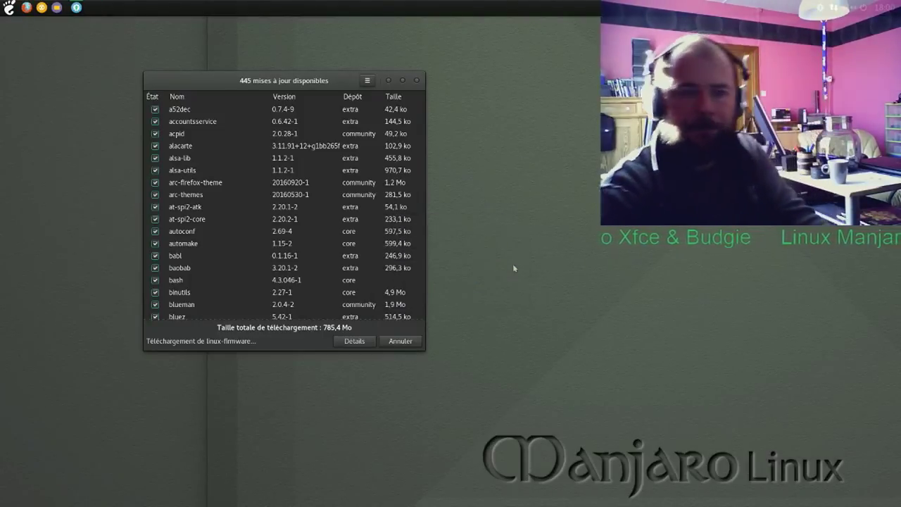
{"action": "left_click", "coordinate": [356, 342]}
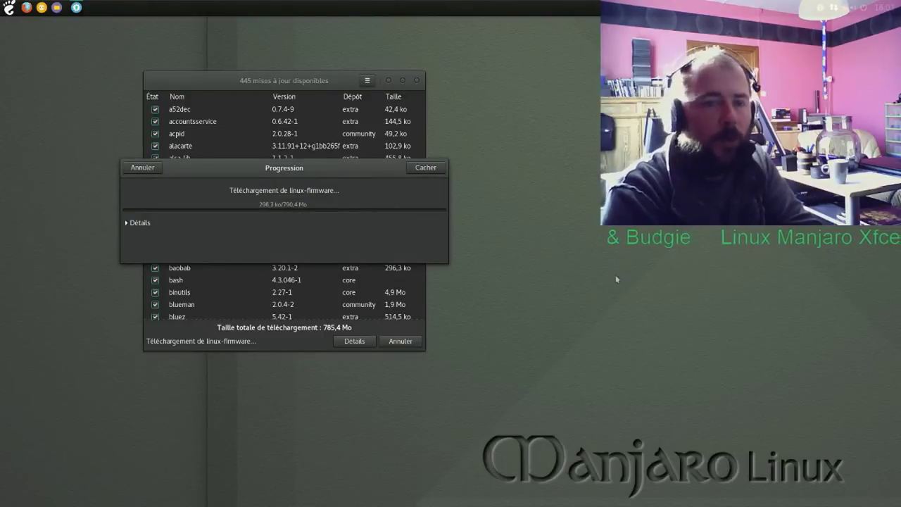
- Cancel the update download, close the updater, and shut down the Manjaro Budgie system
{"action": "left_click", "coordinate": [133, 169]}
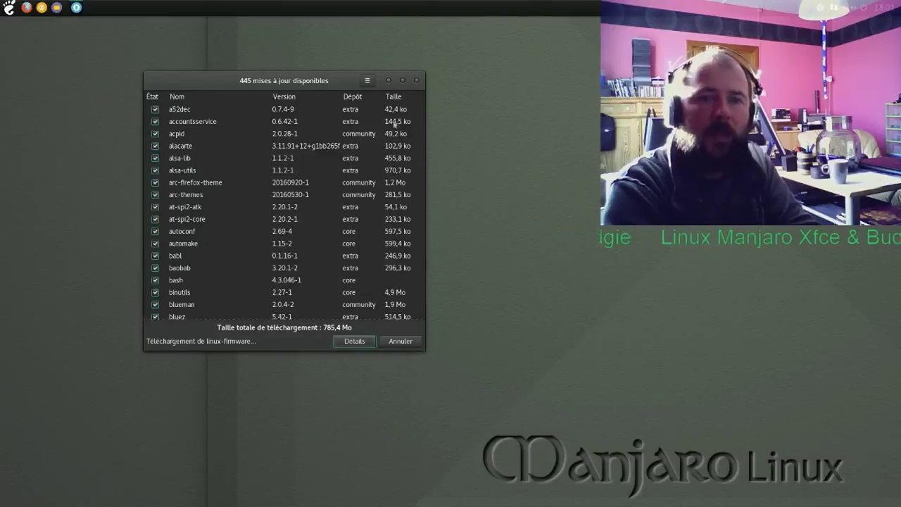
{"action": "left_click", "coordinate": [417, 80]}
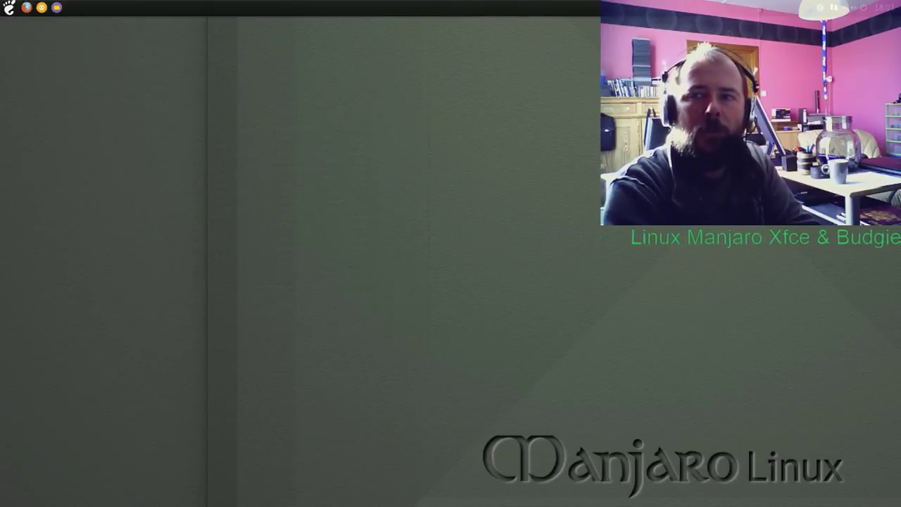
{"action": "left_click", "coordinate": [848, 7]}
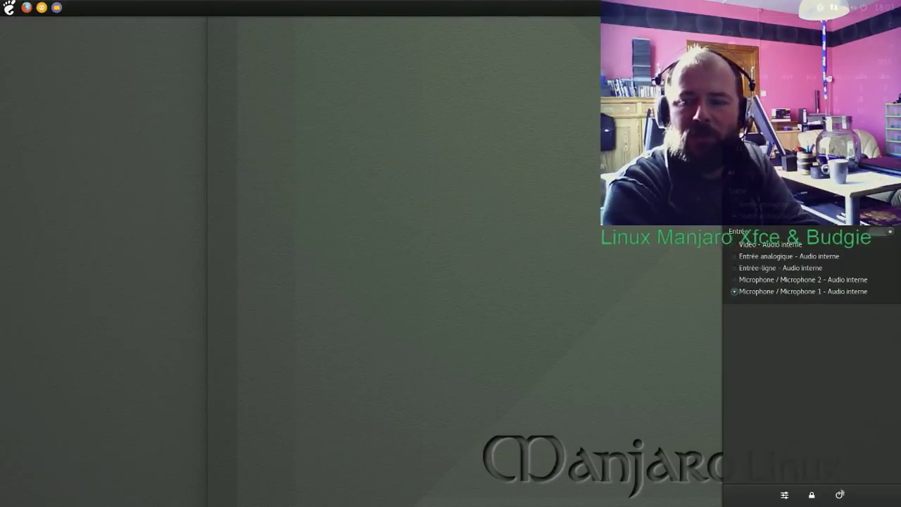
{"action": "left_click", "coordinate": [839, 495]}
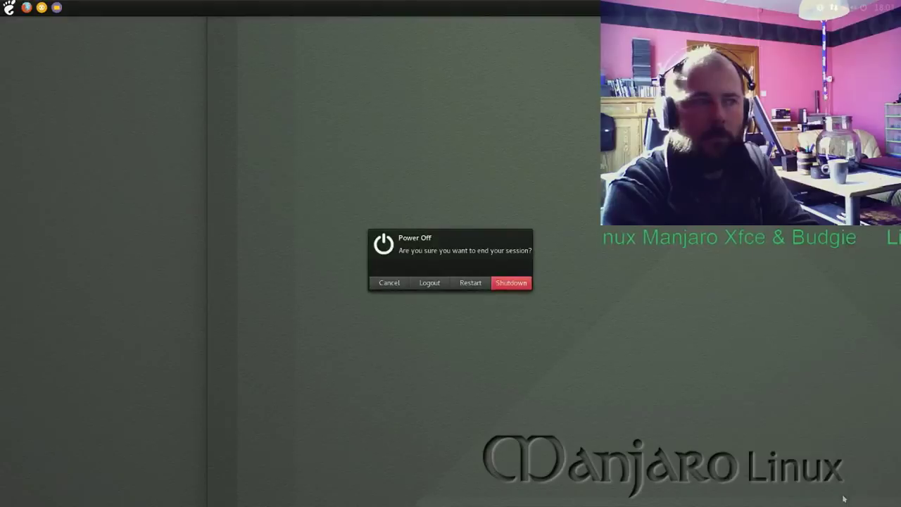
{"action": "left_click", "coordinate": [501, 283]}
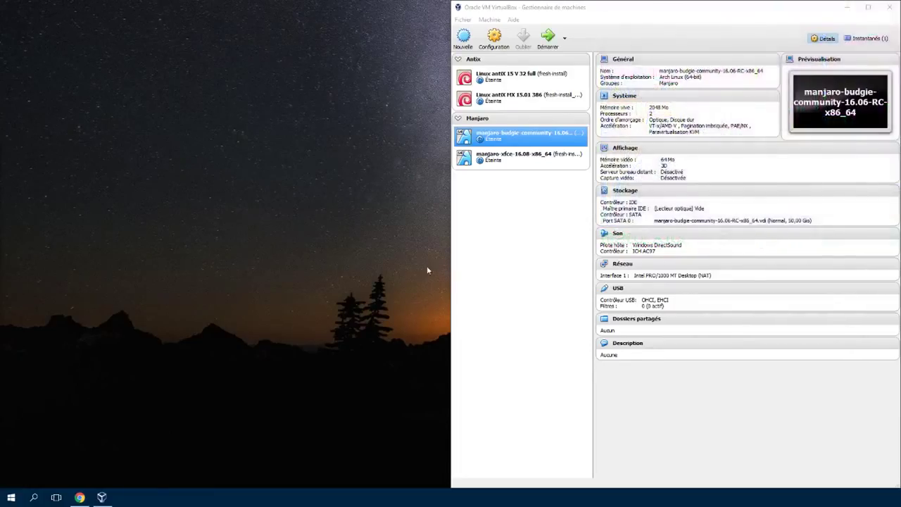
- Start the manjaro-xfce-16.08-x86_64 virtual machine in VirtualBox, boot Manjaro Linux, and log in with the account password
{"action": "left_click", "coordinate": [515, 158]}
{"action": "left_click", "coordinate": [547, 37]}
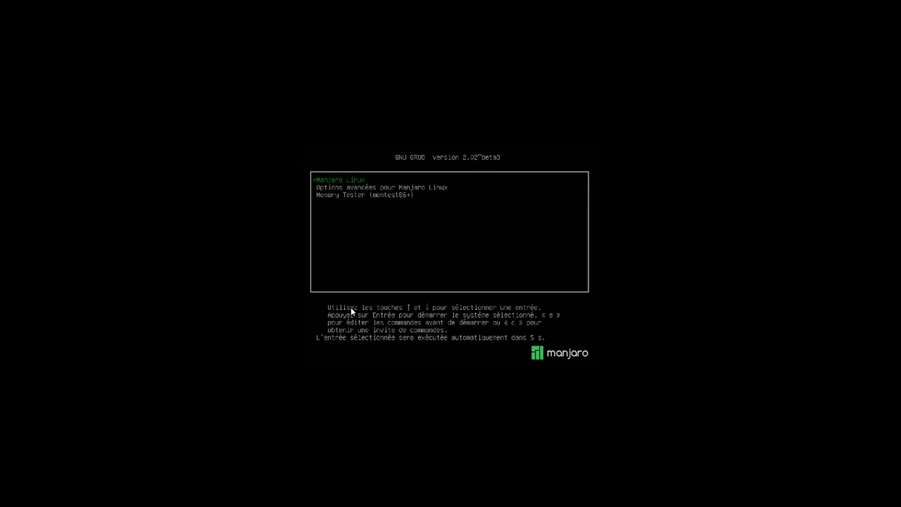
{"action": "key", "text": "Return"}
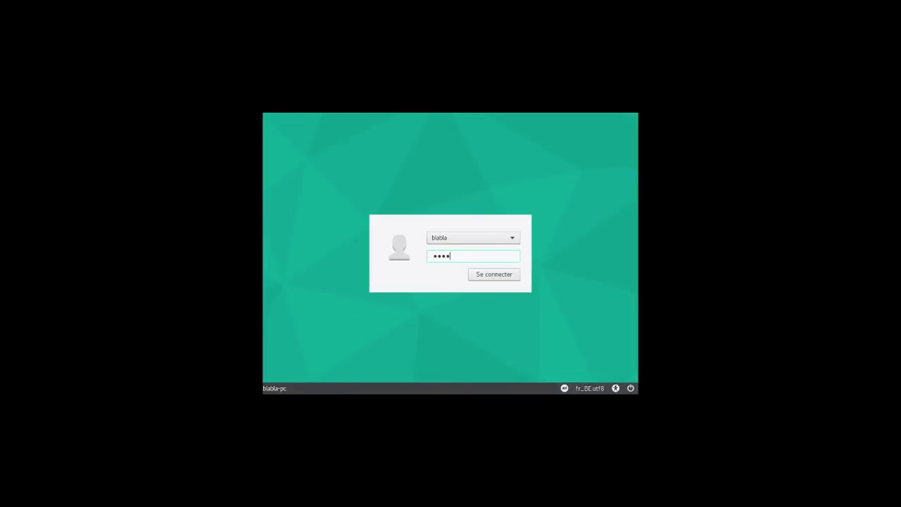
{"action": "key", "text": "Return"}
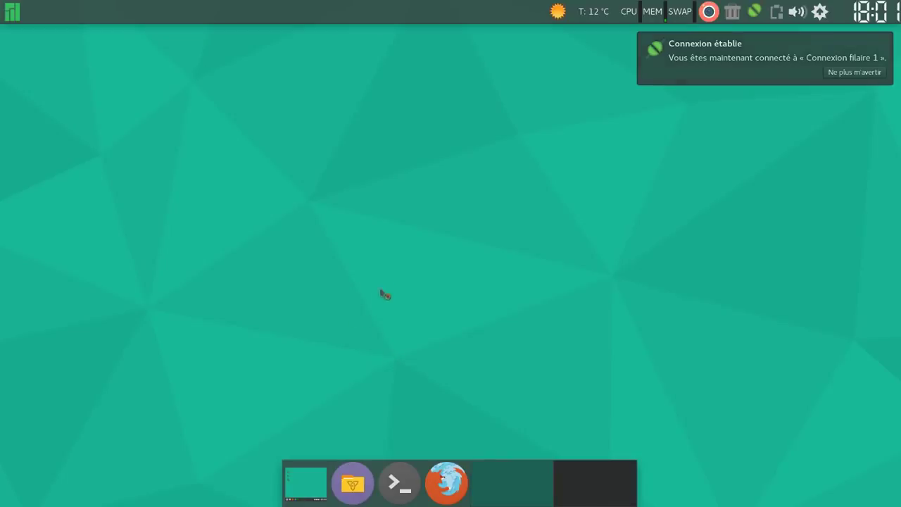
- Open the Ajouter/supprimer des logiciels application, search the repositories for "oper", and mark the opera package for installation
{"action": "left_click", "coordinate": [14, 12]}
{"action": "type", "text": "log"}
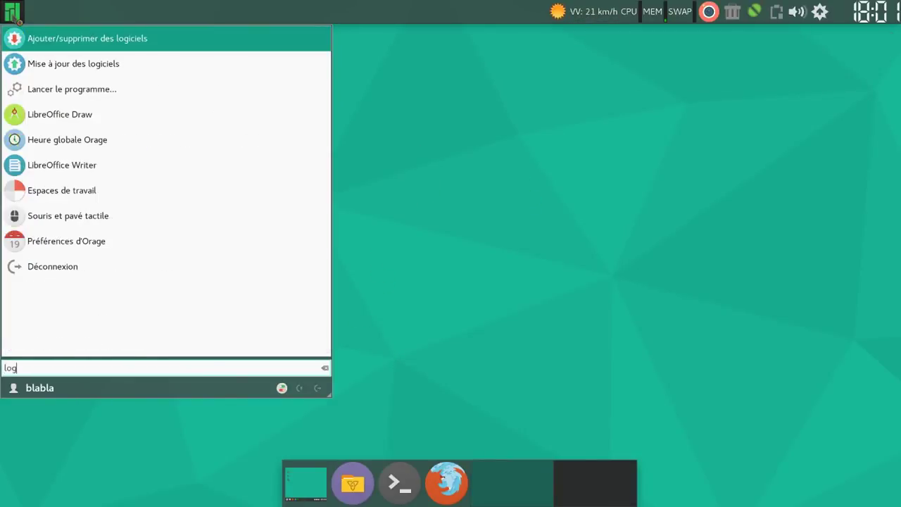
{"action": "left_click", "coordinate": [52, 40]}
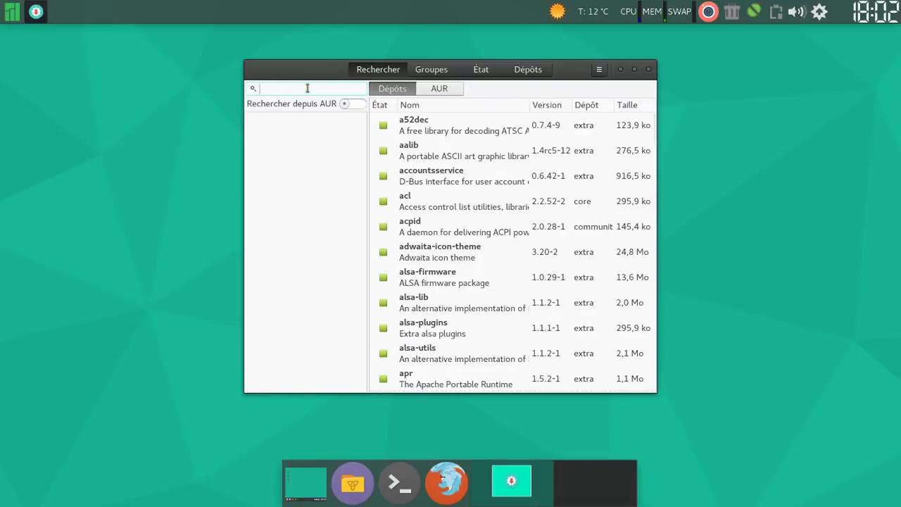
{"action": "type", "text": "oper"}
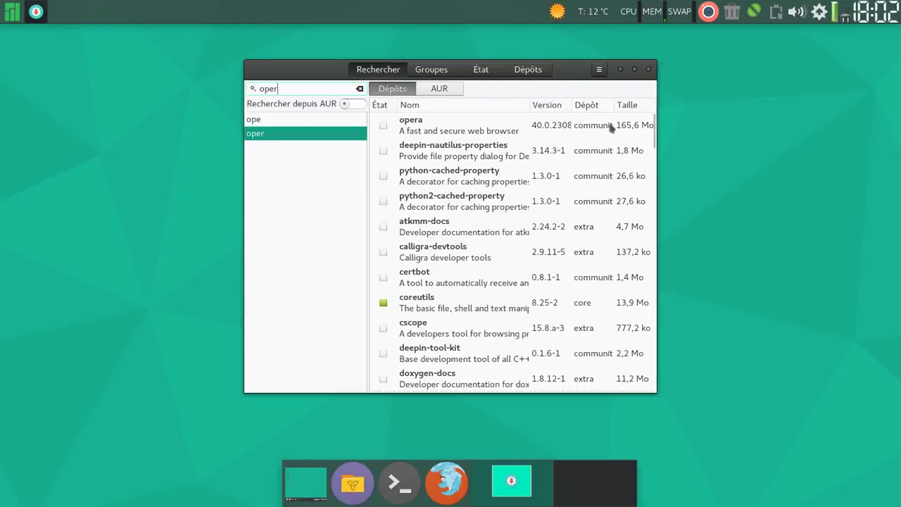
{"action": "left_click", "coordinate": [383, 126]}
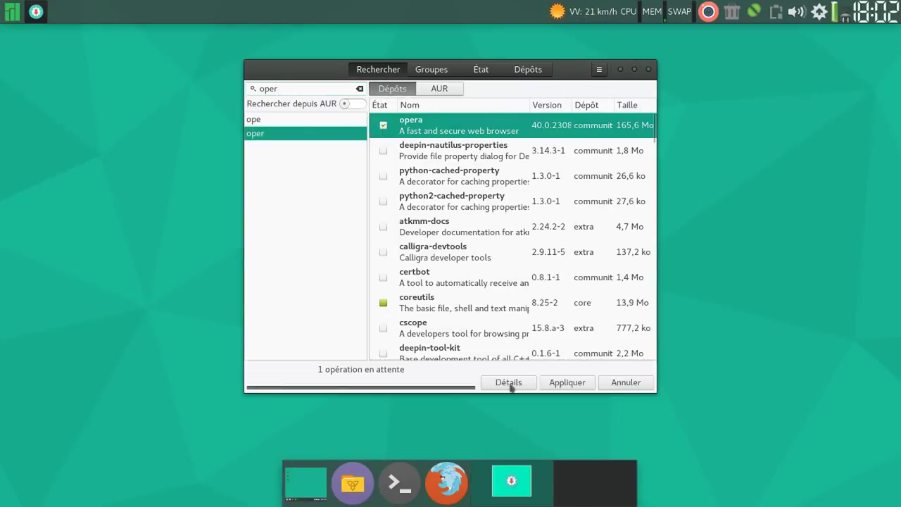
- Apply the opera installation, validate the transaction summary, authenticate with the account password, and show the download details
{"action": "left_click", "coordinate": [553, 385]}
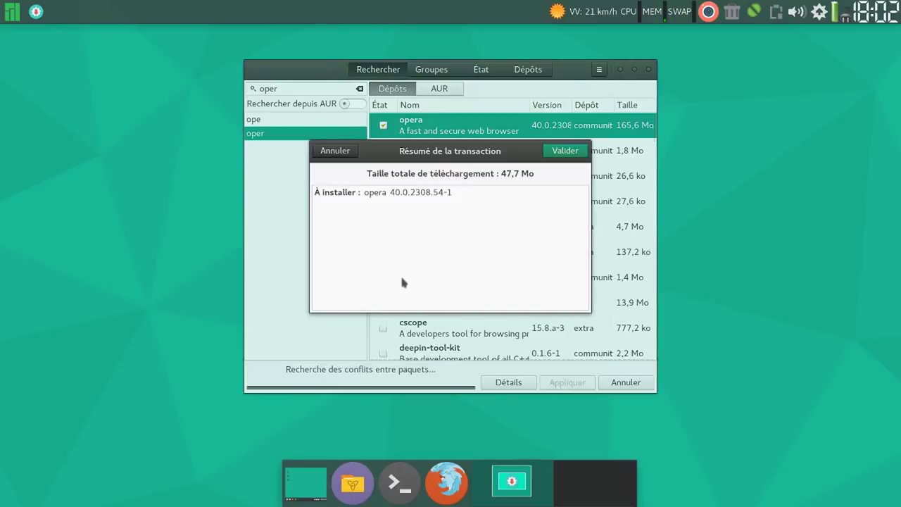
{"action": "left_click", "coordinate": [556, 152]}
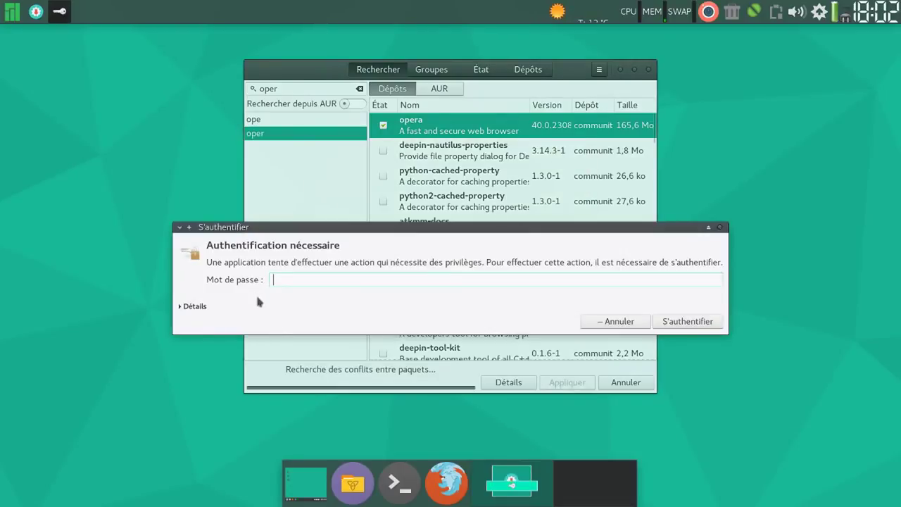
{"action": "type", "text": "••••••"}
{"action": "key", "text": "Return"}
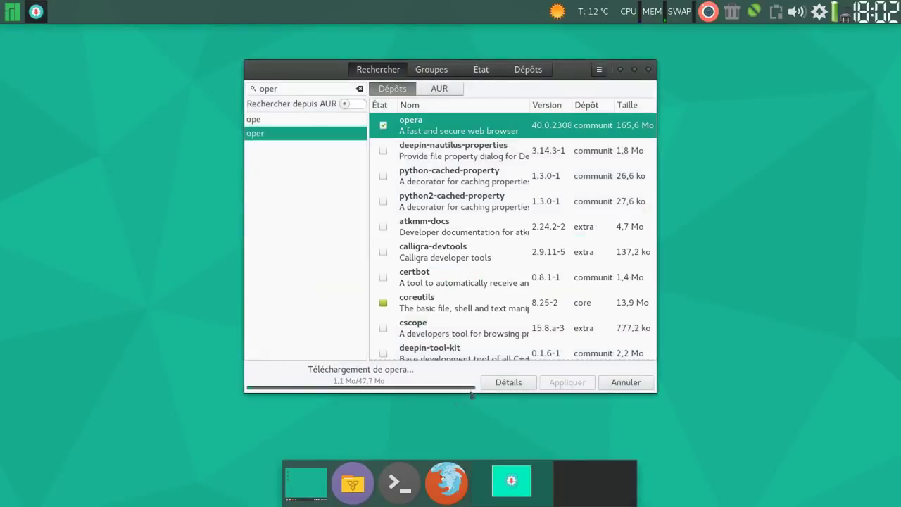
{"action": "left_click", "coordinate": [487, 381]}
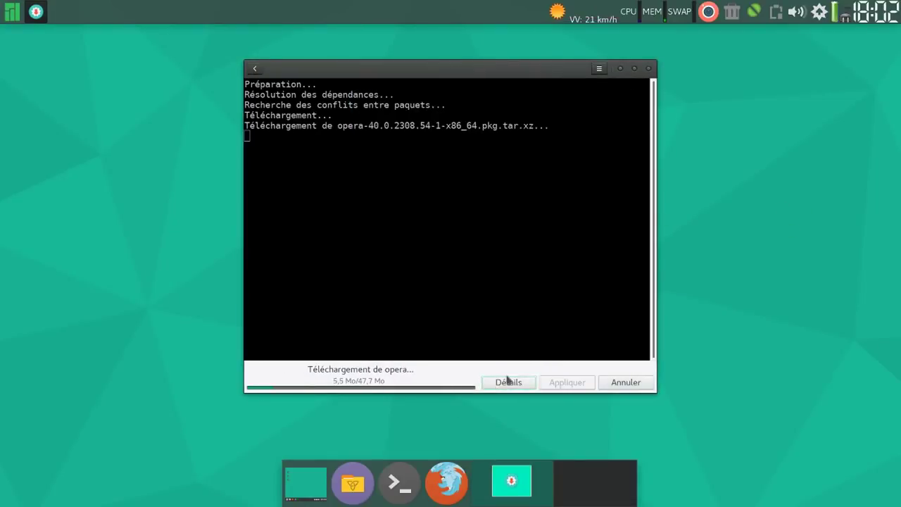